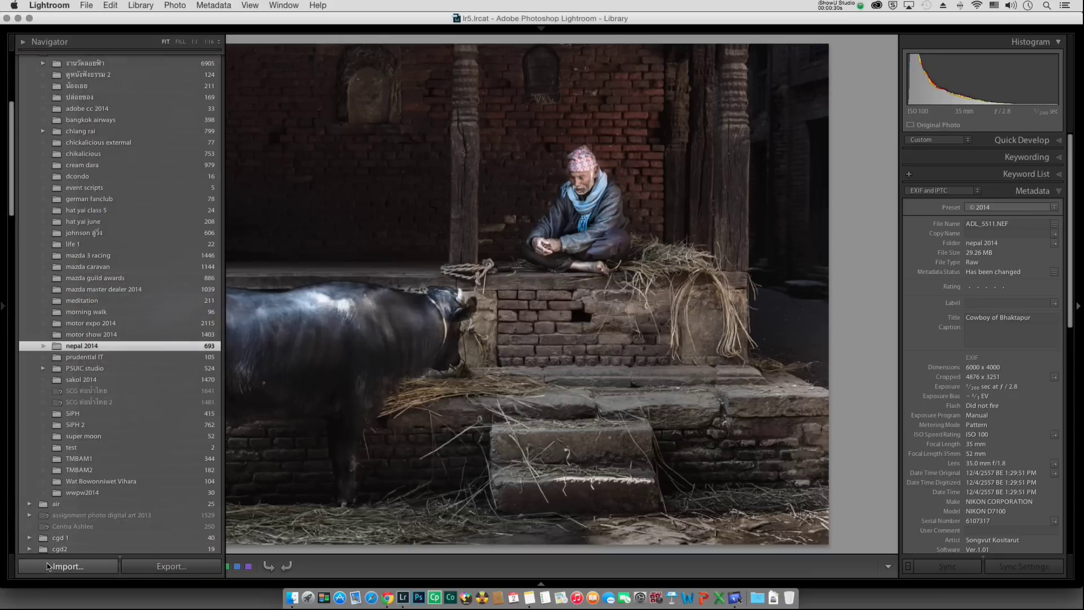
- Start an import from the Pictures/workshop folder with only angie_sarah-21 checked
{"action": "left_click", "coordinate": [51, 566]}
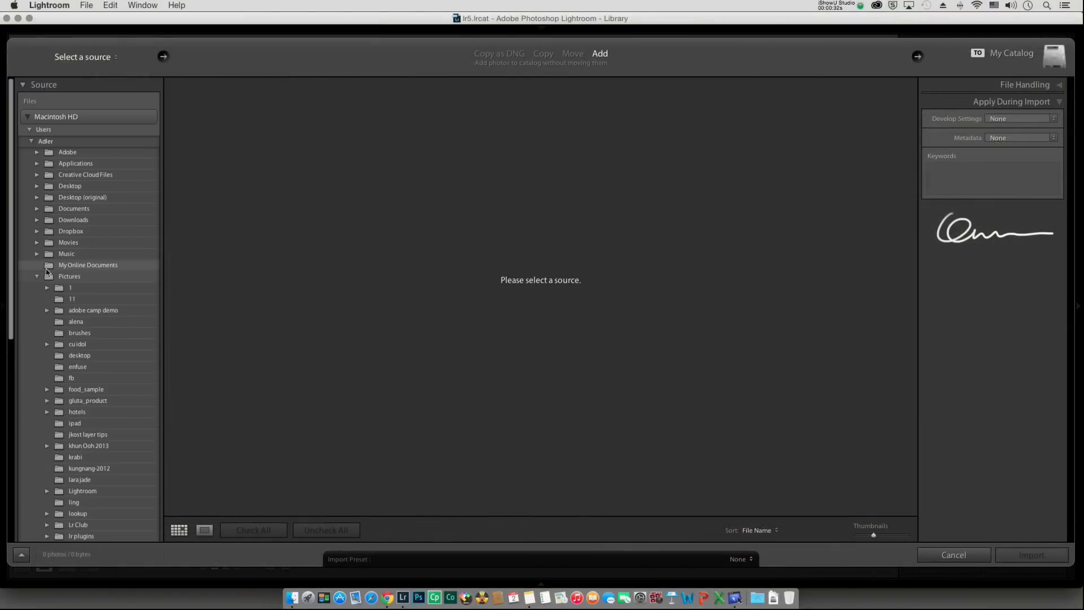
{"action": "left_click_drag", "start_coordinate": [9, 325], "coordinate": [13, 438]}
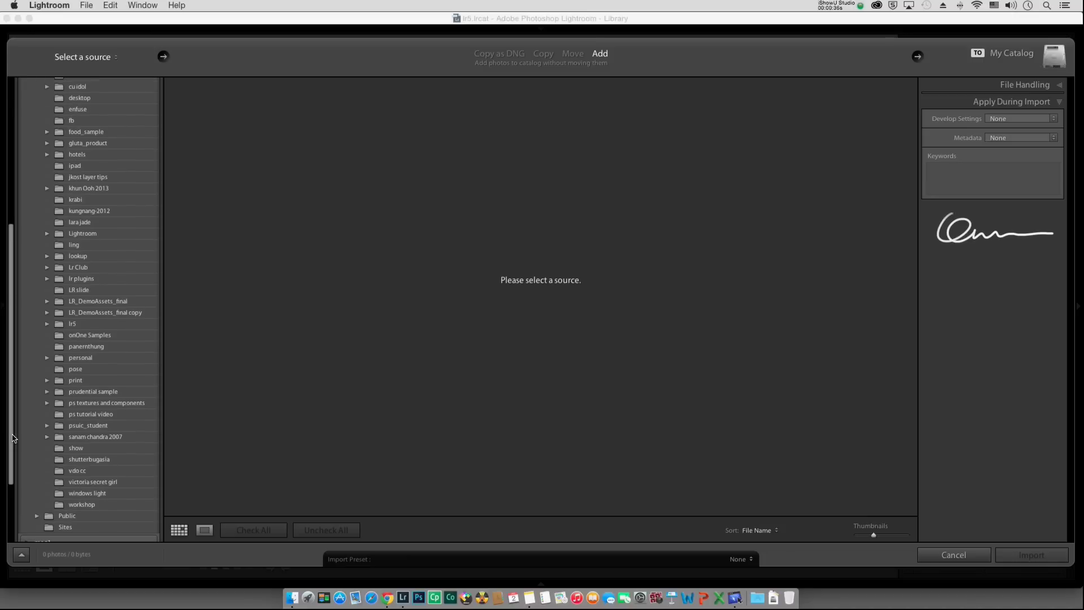
{"action": "left_click", "coordinate": [85, 504]}
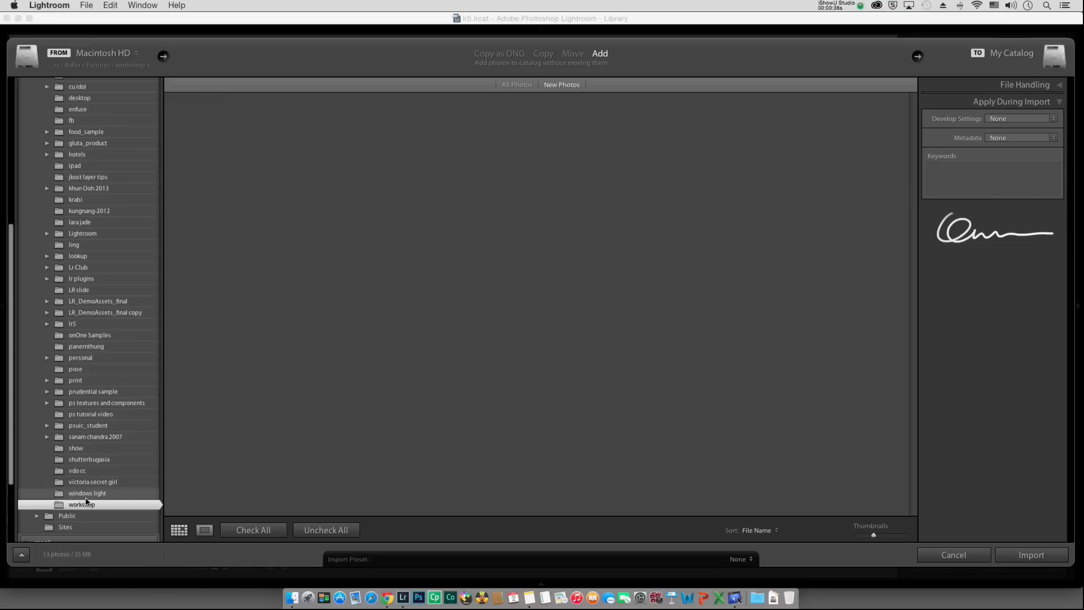
{"action": "left_click", "coordinate": [326, 530]}
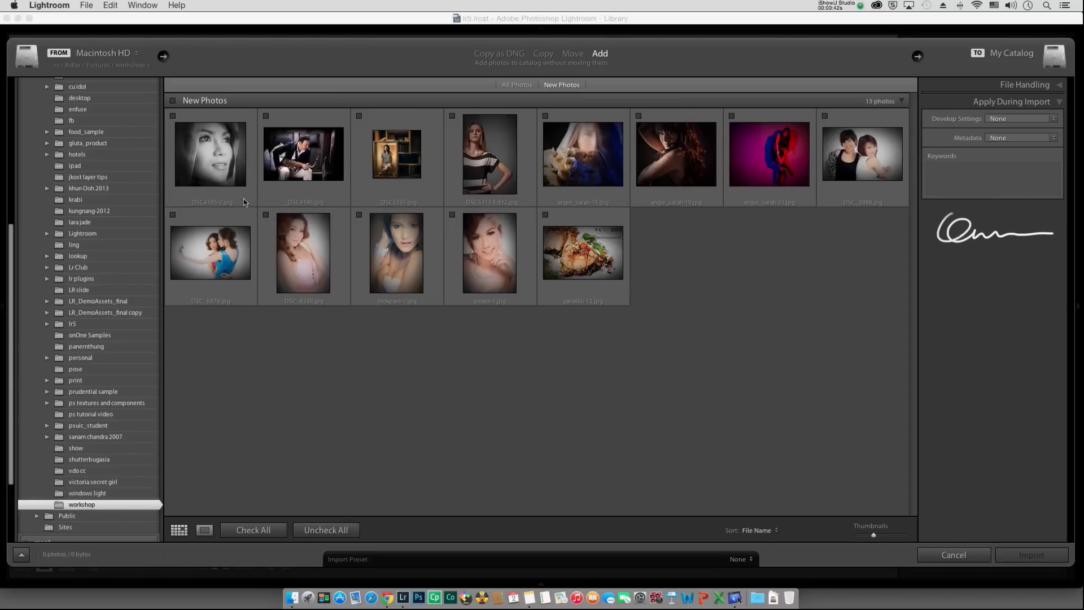
{"action": "left_click", "coordinate": [732, 116]}
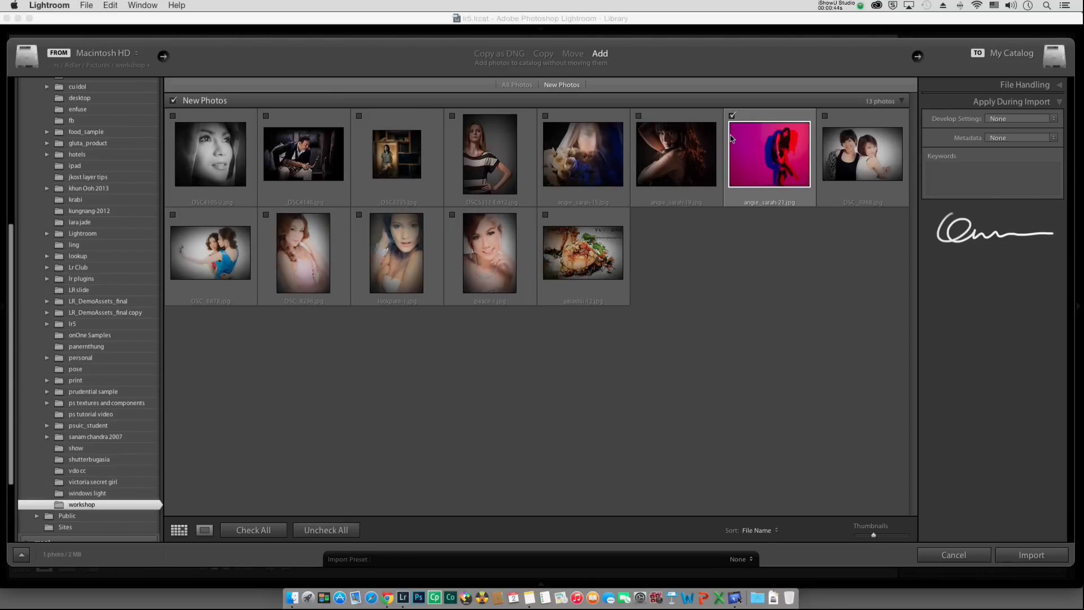
{"action": "left_click", "coordinate": [1011, 138]}
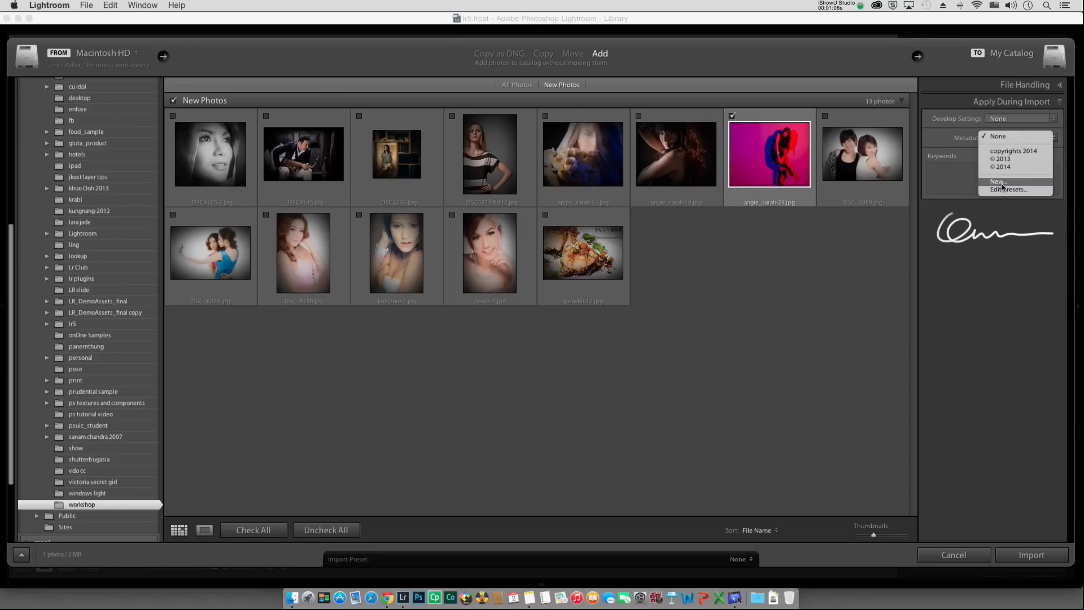
- Create metadata preset 'copyrights 2015' with Copyright set to '© 2015' plus the photographer's name
{"action": "left_click", "coordinate": [1003, 182]}
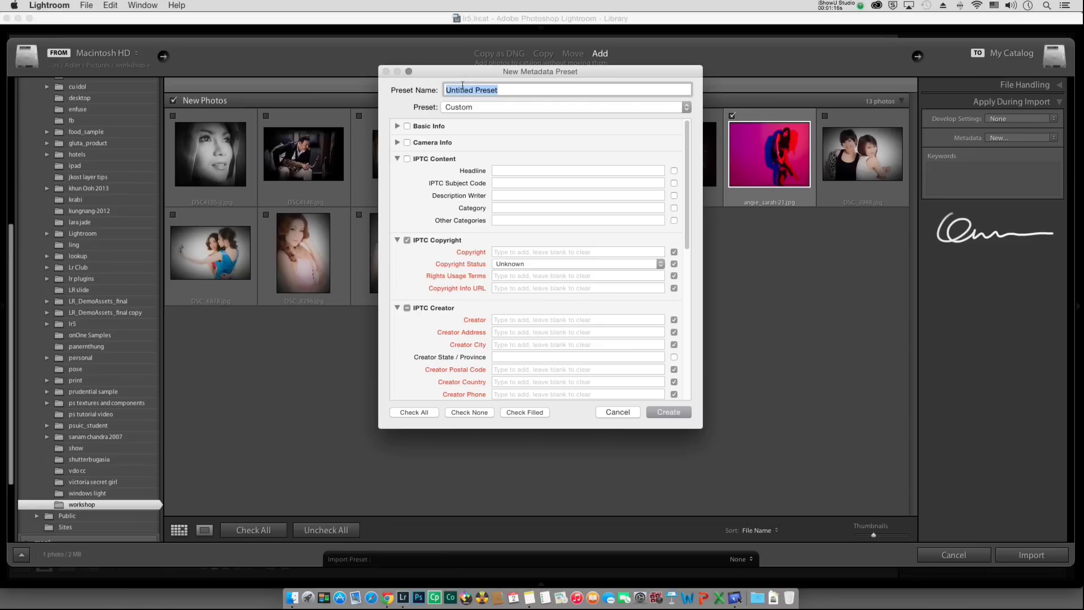
{"action": "type", "text": "copyr"}
{"action": "type", "text": "ights 201"}
{"action": "type", "text": "5"}
{"action": "scroll", "coordinate": [686, 159], "scroll_direction": "down", "scroll_amount": 1}
{"action": "left_click_drag", "start_coordinate": [687, 159], "coordinate": [692, 190]}
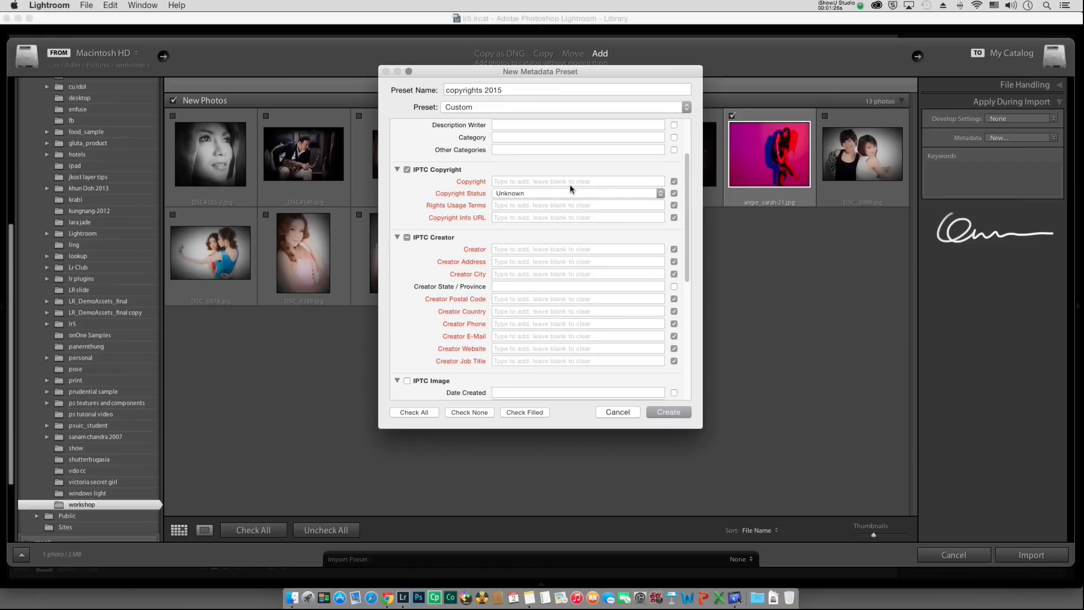
{"action": "left_click", "coordinate": [564, 181]}
{"action": "type", "text": "C"}
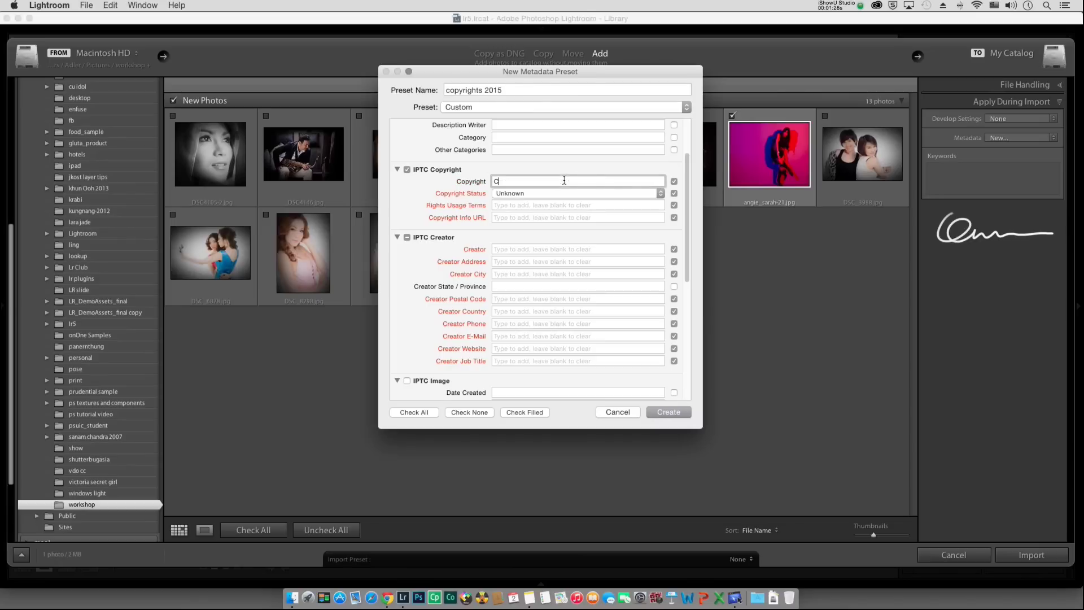
{"action": "type", "text": "opy"}
{"action": "type", "text": "rights "}
{"action": "type", "text": "Songvut K"}
{"action": "type", "text": "ositarut"}
{"action": "double_click", "coordinate": [510, 181]}
{"action": "type", "text": "©"}
{"action": "type", "text": " 20"}
{"action": "type", "text": "15"}
- Mark the preset Copyrighted, add 'May not be used without permission. All Rights Reserved.' terms, and begin the info URL
{"action": "left_click", "coordinate": [659, 194]}
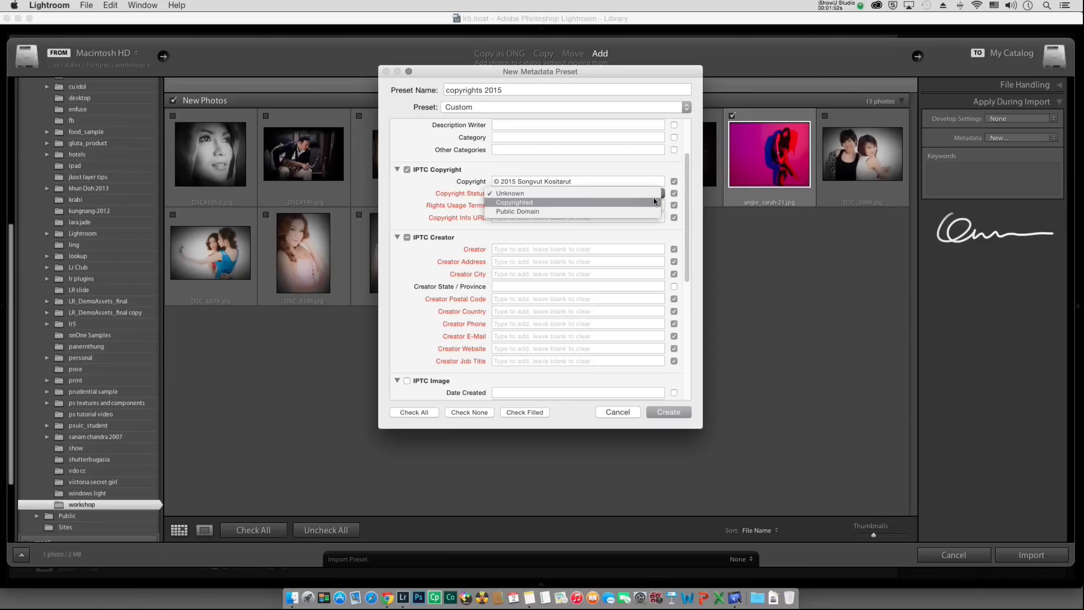
{"action": "left_click", "coordinate": [645, 204]}
{"action": "left_click", "coordinate": [626, 206]}
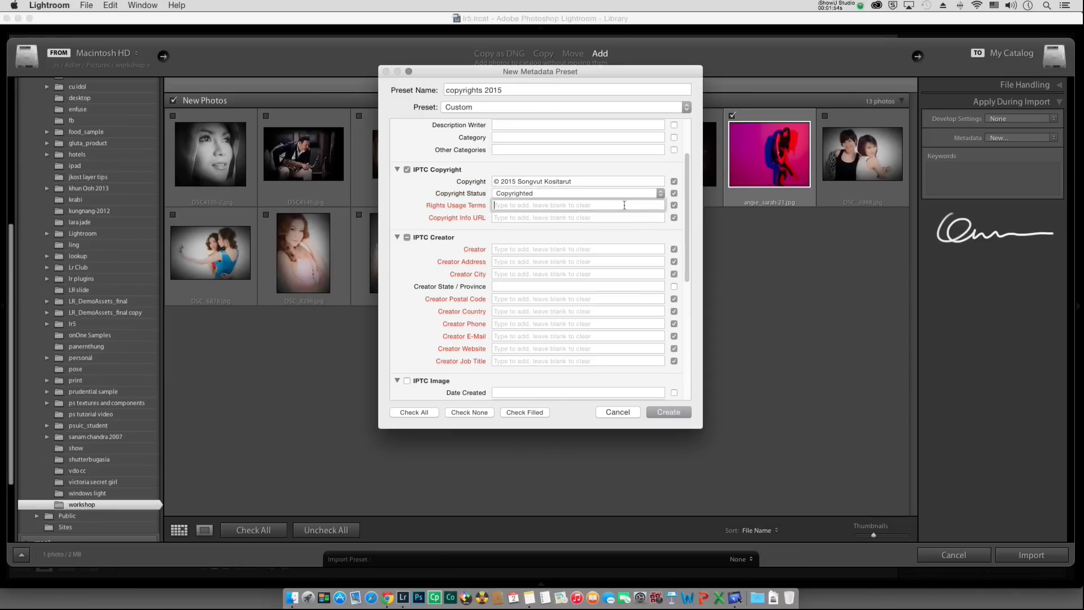
{"action": "type", "text": "May "}
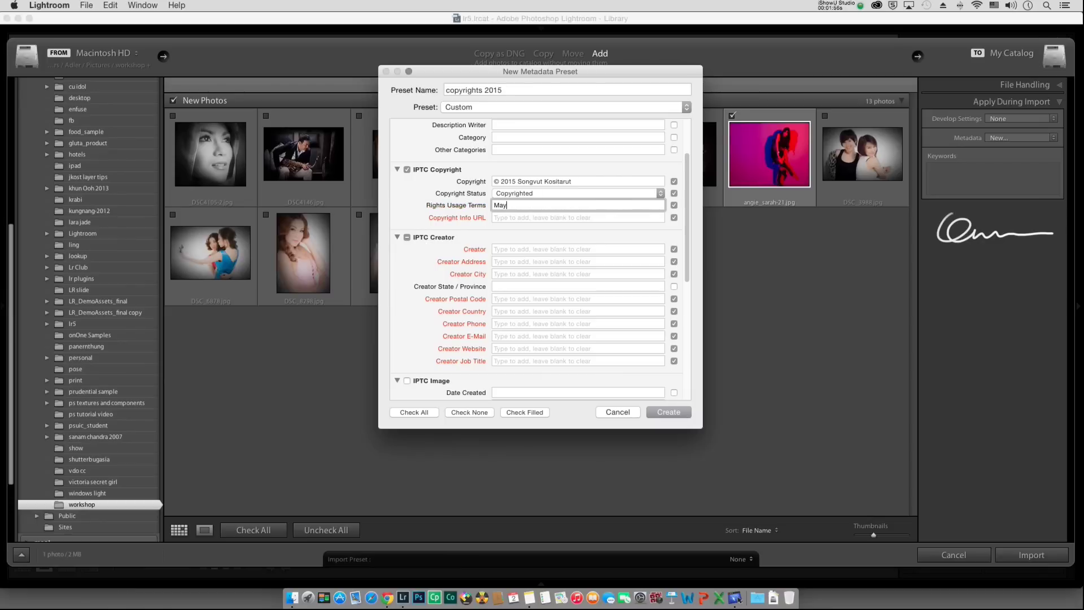
{"action": "type", "text": "not be u"}
{"action": "type", "text": "sed with"}
{"action": "type", "text": "out per"}
{"action": "type", "text": "mission"}
{"action": "type", "text": "All "}
{"action": "type", "text": "Rights "}
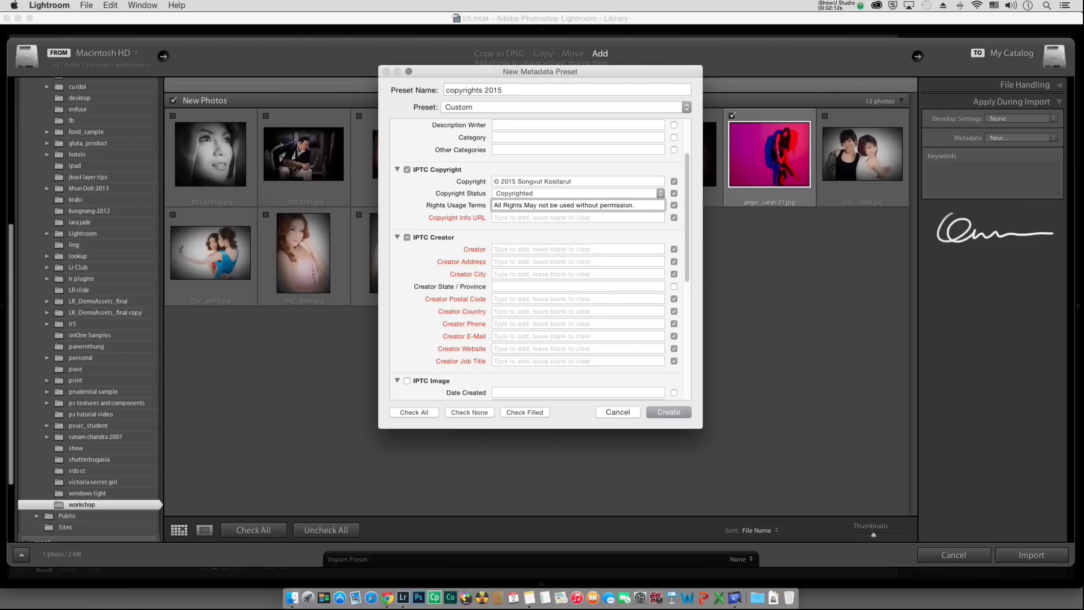
{"action": "type", "text": "Reserved"}
{"action": "type", "text": "."}
{"action": "left_click", "coordinate": [535, 216]}
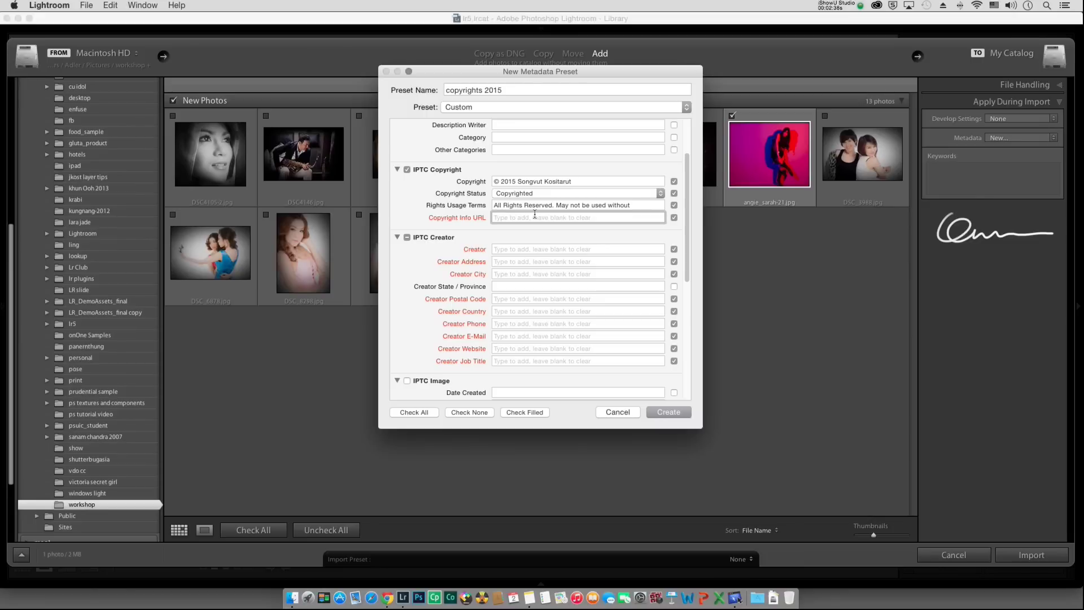
{"action": "type", "text": "h"}
{"action": "type", "text": "ttp:"}
{"action": "type", "text": "//"}
{"action": "type", "text": "www.12"}
{"action": "type", "text": "3456789."}
{"action": "type", "text": "v"}
{"action": "key", "text": "BackSpace"}
{"action": "type", "text": "com/"}
{"action": "key", "text": "Tab"}
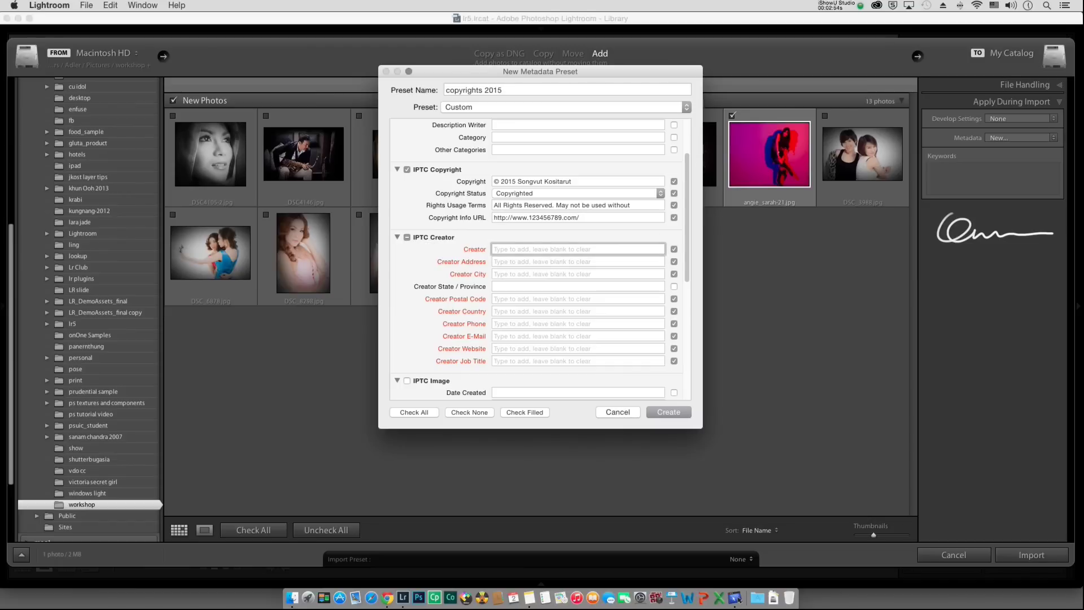
{"action": "type", "text": "Songvut "}
{"action": "type", "text": "Kositarut"}
- Fill in the creator's street address, city, state, postal code and country
{"action": "key", "text": "Tab"}
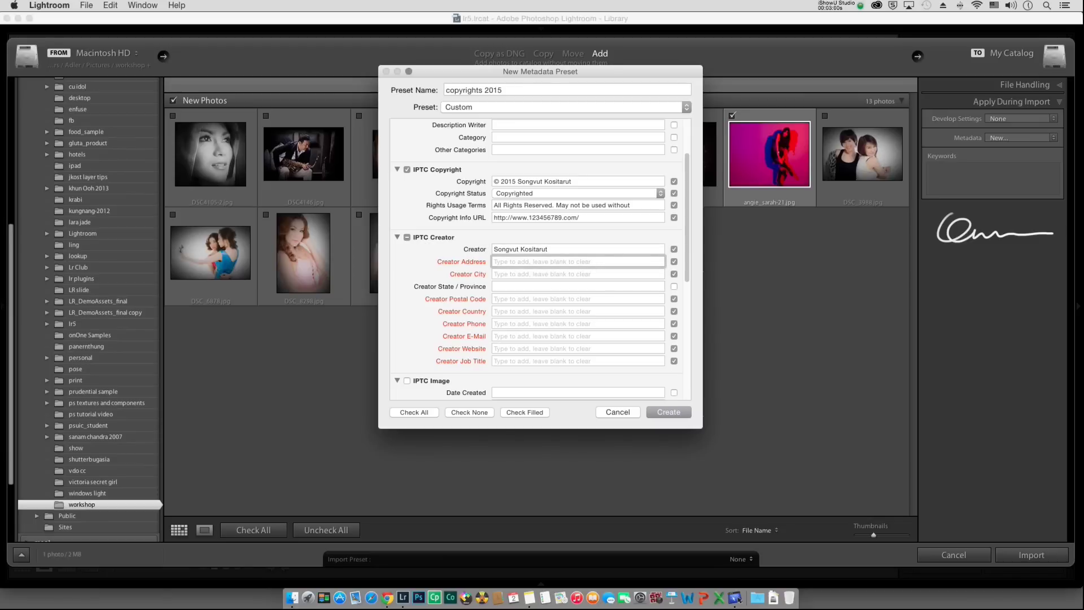
{"action": "type", "text": "123"}
{"action": "type", "text": "Ram"}
{"action": "type", "text": "khamhaeng "}
{"action": "type", "text": "Rd.,"}
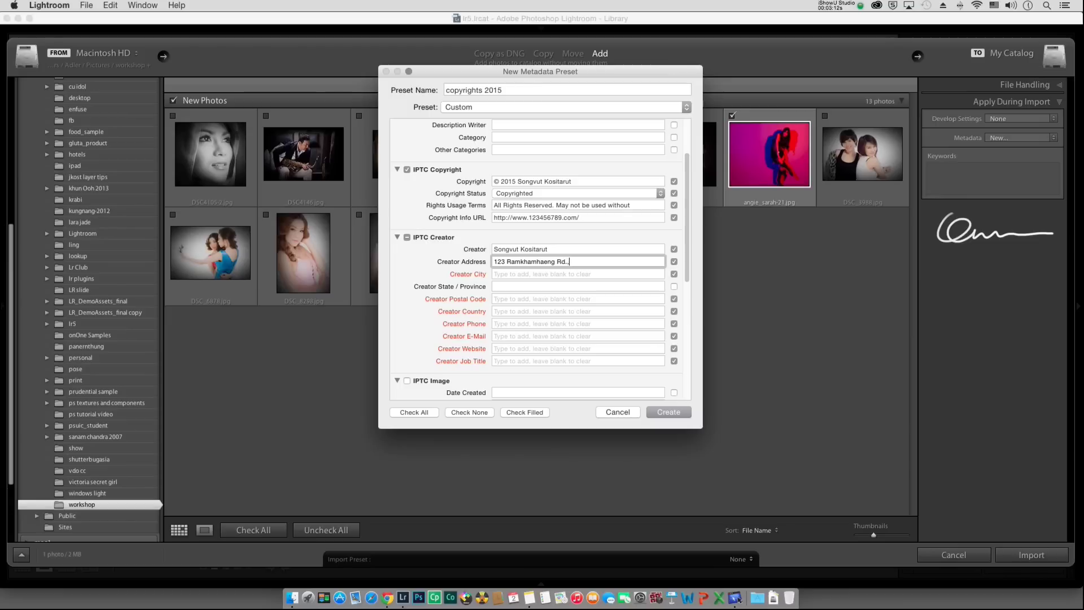
{"action": "key", "text": "Tab"}
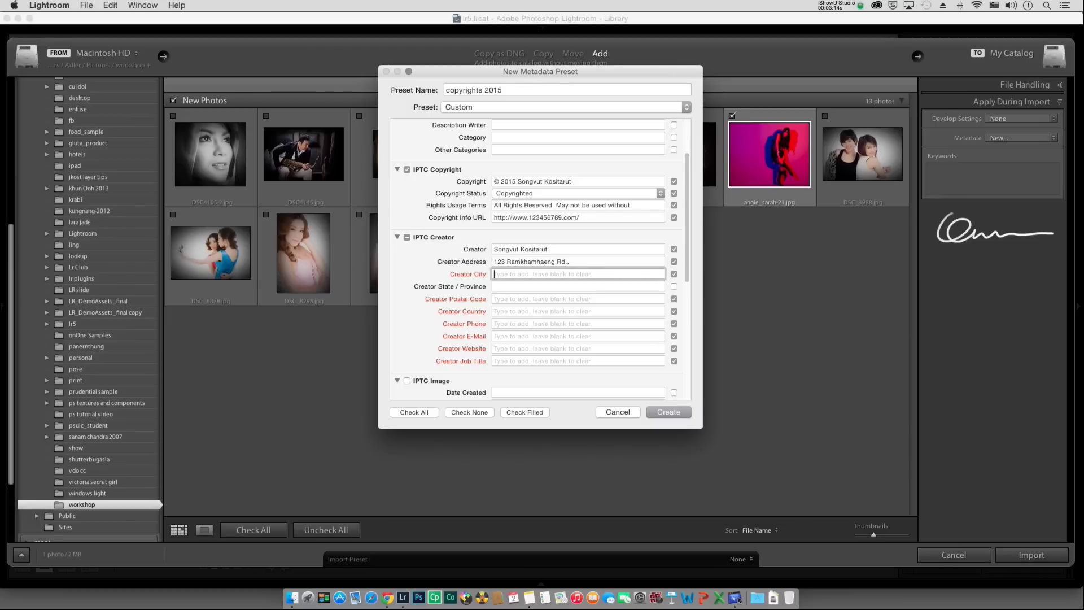
{"action": "type", "text": "Bangkao"}
{"action": "type", "text": "i"}
{"action": "key", "text": "Tab"}
{"action": "type", "text": "Ban"}
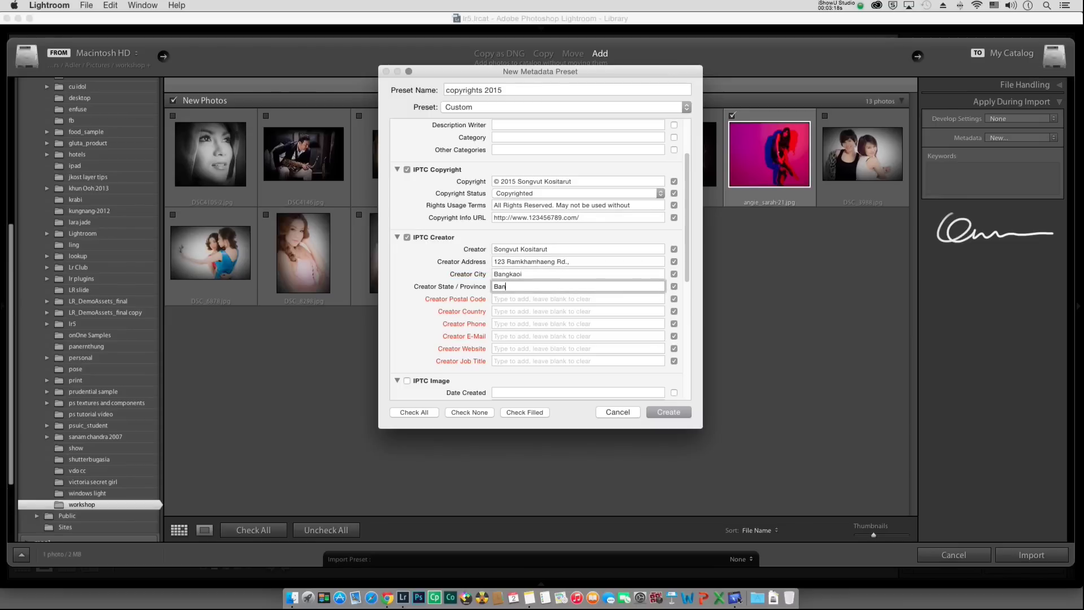
{"action": "type", "text": "gkok"}
{"action": "key", "text": "Tab"}
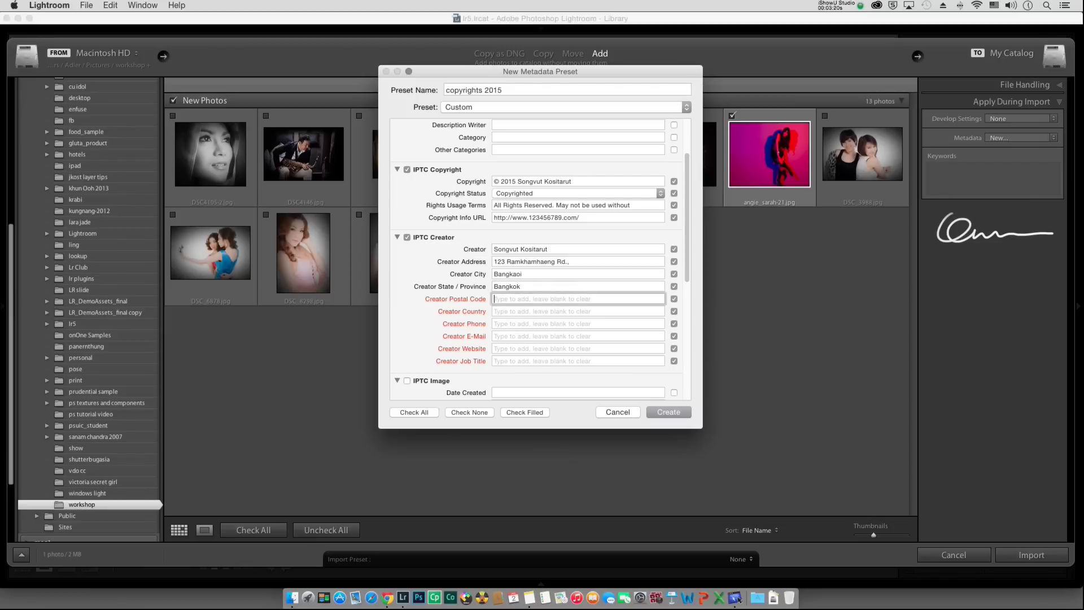
{"action": "type", "text": "10240"}
{"action": "key", "text": "Tab"}
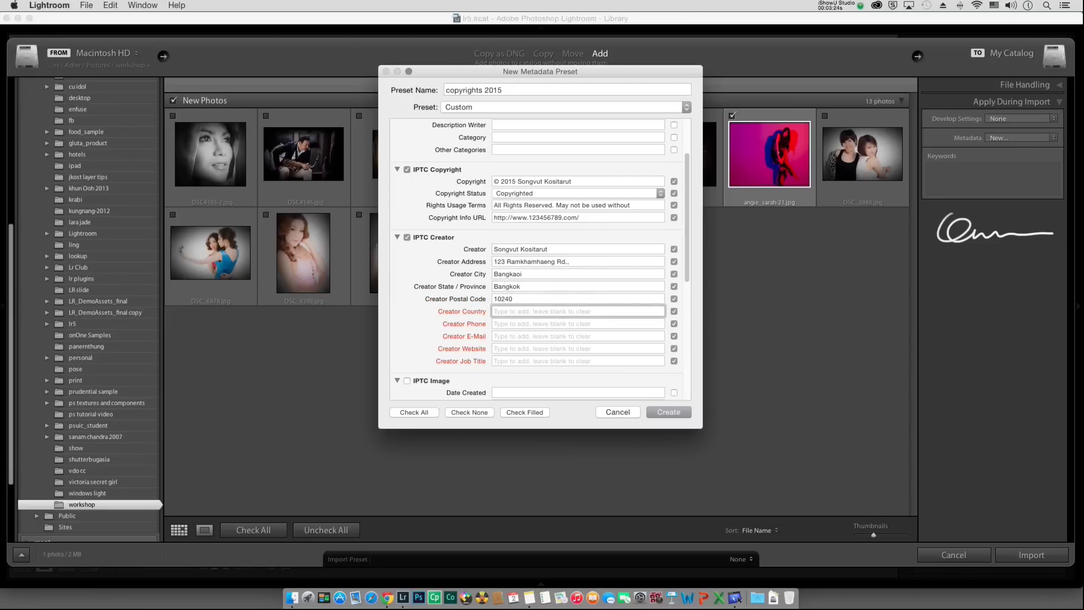
{"action": "type", "text": "THAILAND"}
{"action": "key", "text": "Tab"}
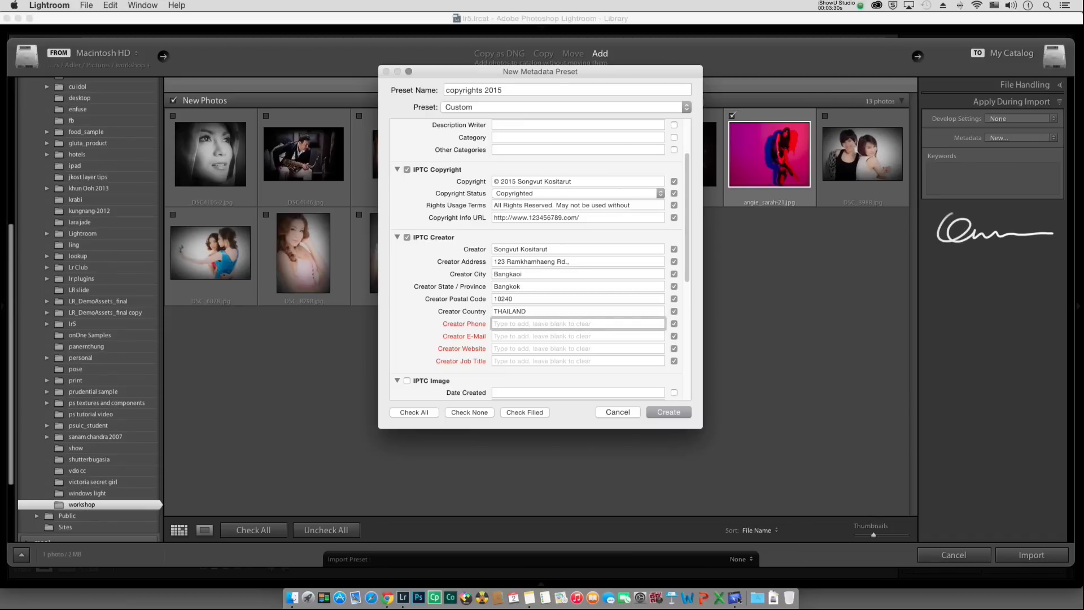
{"action": "type", "text": "+66 "}
{"action": "type", "text": "0"}
{"action": "type", "text": "8xxxxxxx"}
{"action": "key", "text": "Tab"}
{"action": "type", "text": "1"}
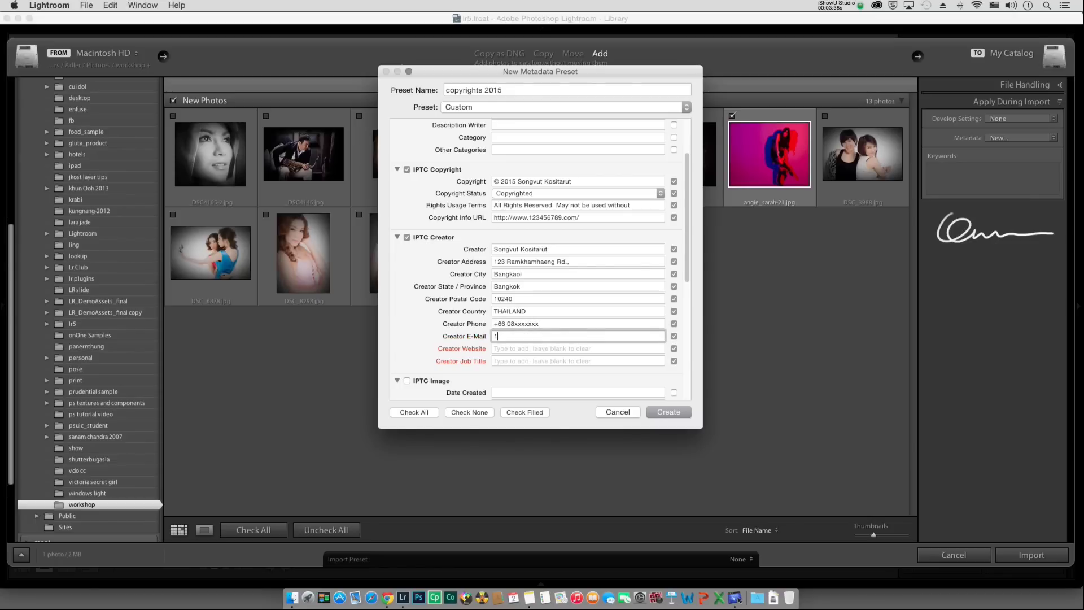
{"action": "type", "text": "23@12"}
{"action": "type", "text": "3456789."}
{"action": "type", "text": "com"}
{"action": "key", "text": "Tab"}
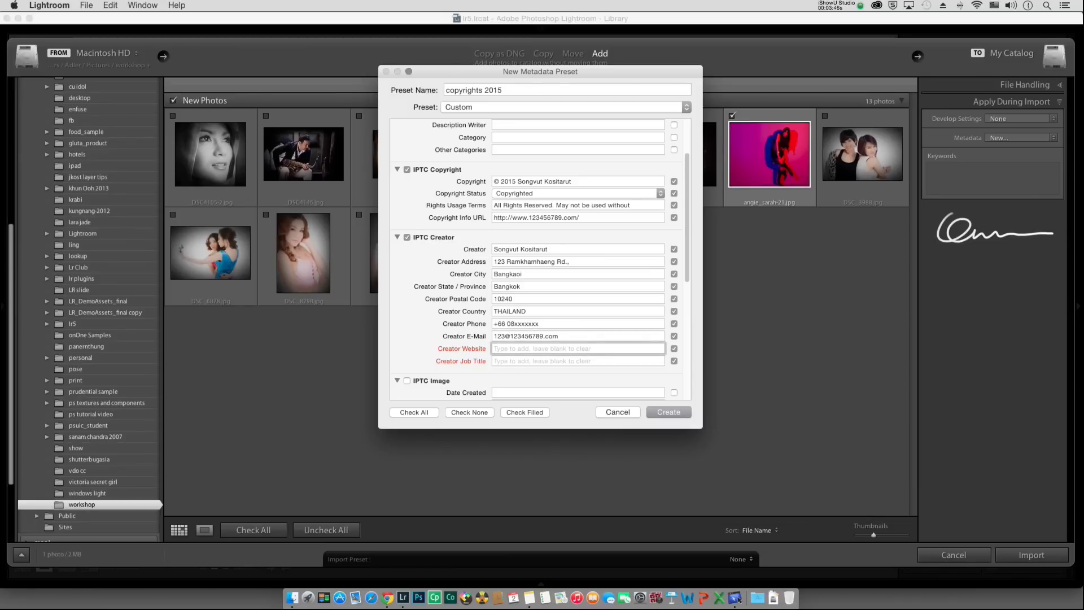
{"action": "type", "text": "http:"}
{"action": "type", "text": "//"}
{"action": "type", "text": "www.12345"}
{"action": "type", "text": "6789.co"}
{"action": "type", "text": "m/"}
{"action": "key", "text": "Tab"}
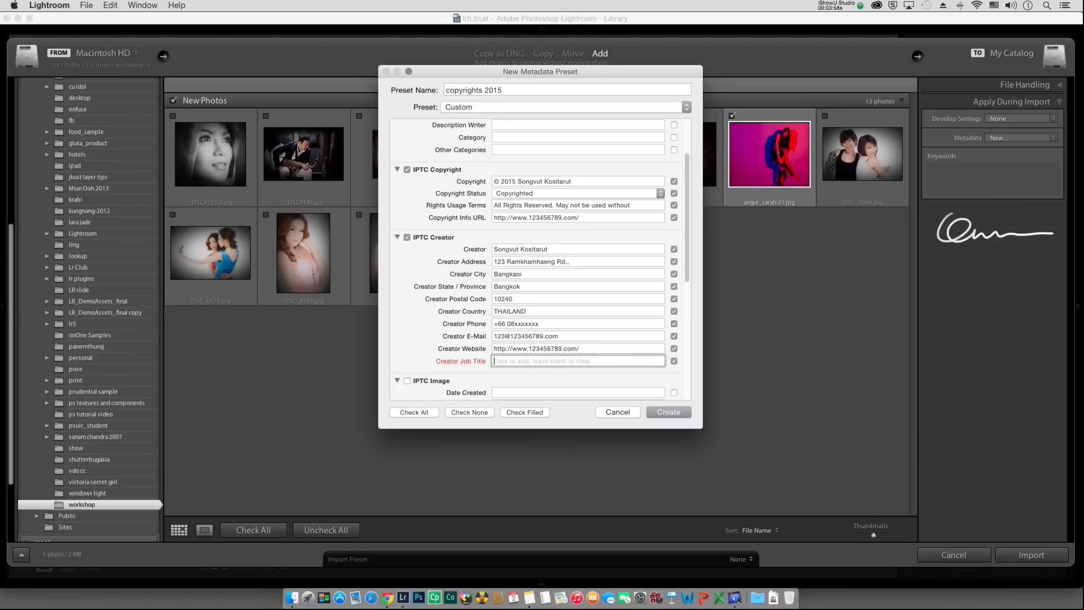
{"action": "type", "text": "Ph"}
{"action": "type", "text": "otographer"}
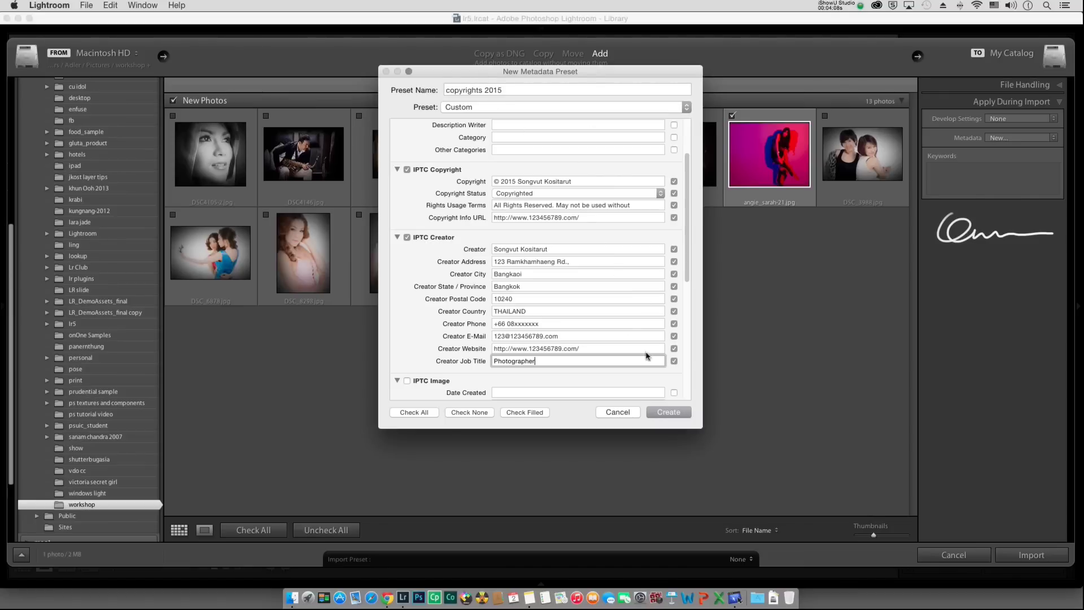
- Save the copyrights 2015 preset and import angie_sarah-21 with it applied
{"action": "left_click", "coordinate": [670, 414]}
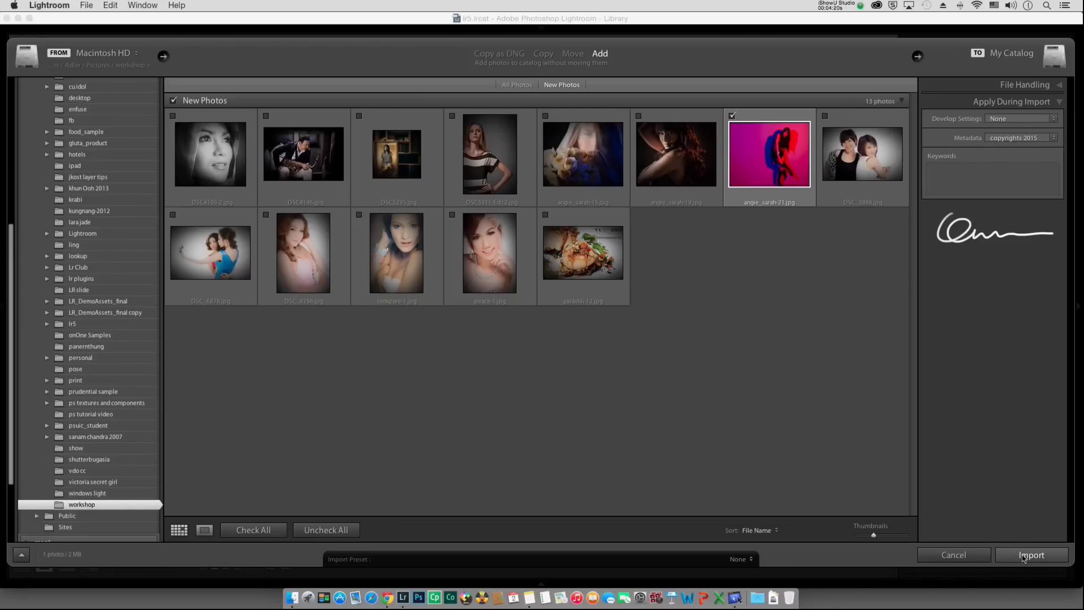
{"action": "left_click", "coordinate": [1023, 557]}
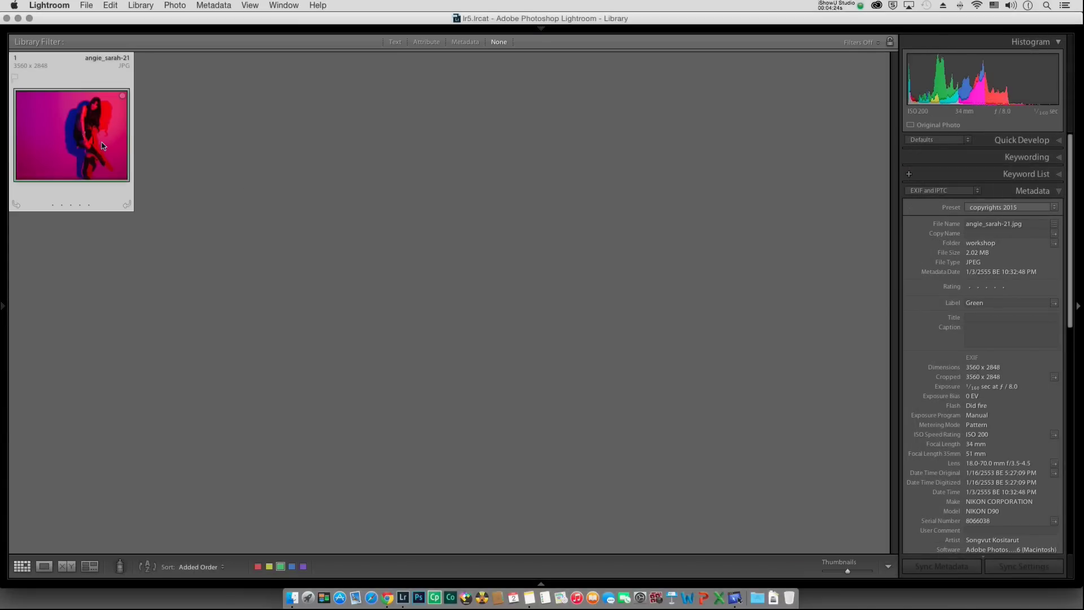
- Preview the imported photo, return to Grid, and scroll Metadata to the Contact and Copyright details
{"action": "double_click", "coordinate": [103, 147]}
{"action": "left_click", "coordinate": [607, 228]}
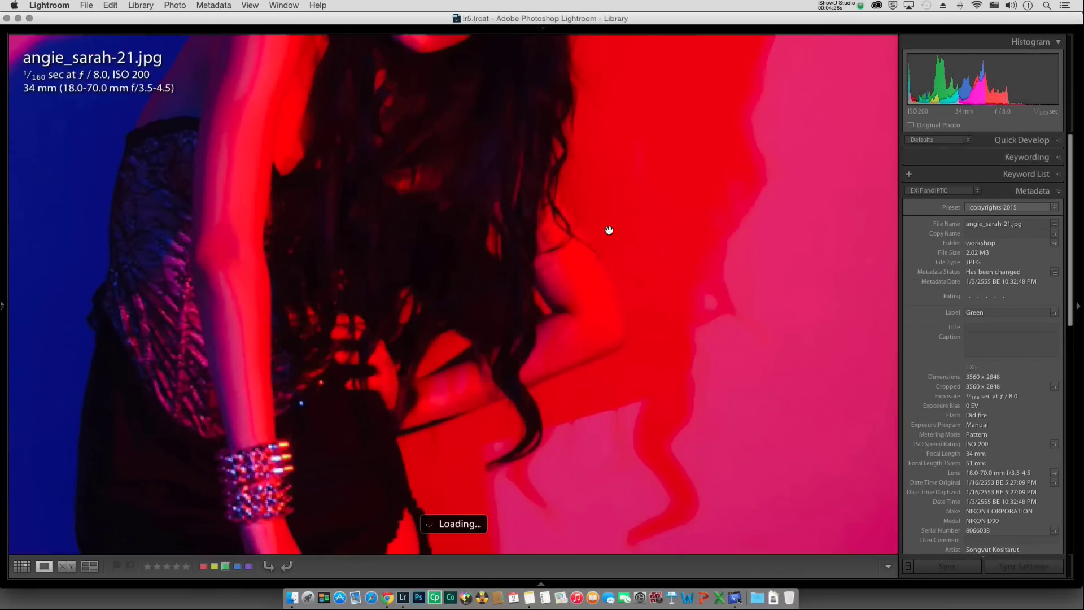
{"action": "key", "text": "g"}
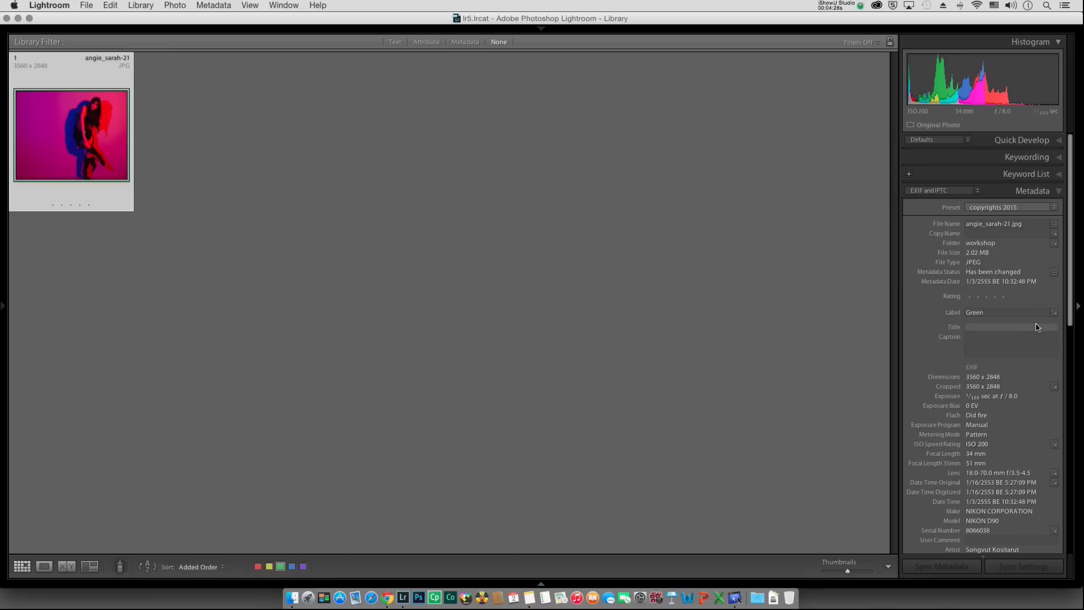
{"action": "left_click_drag", "start_coordinate": [1071, 317], "coordinate": [1078, 508]}
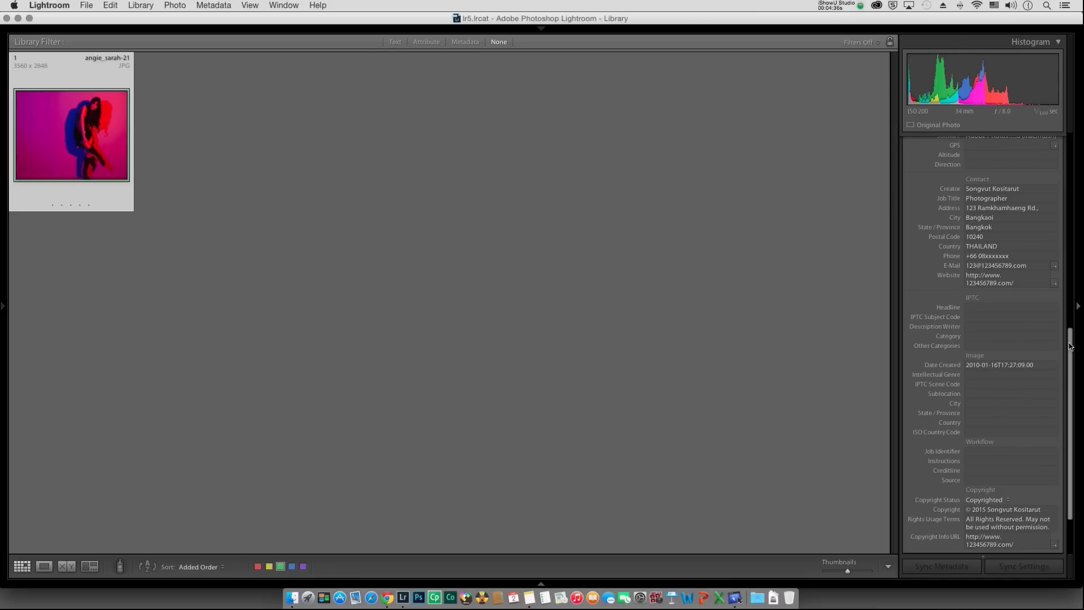
{"action": "scroll", "coordinate": [1053, 313], "scroll_direction": "down", "scroll_amount": 5}
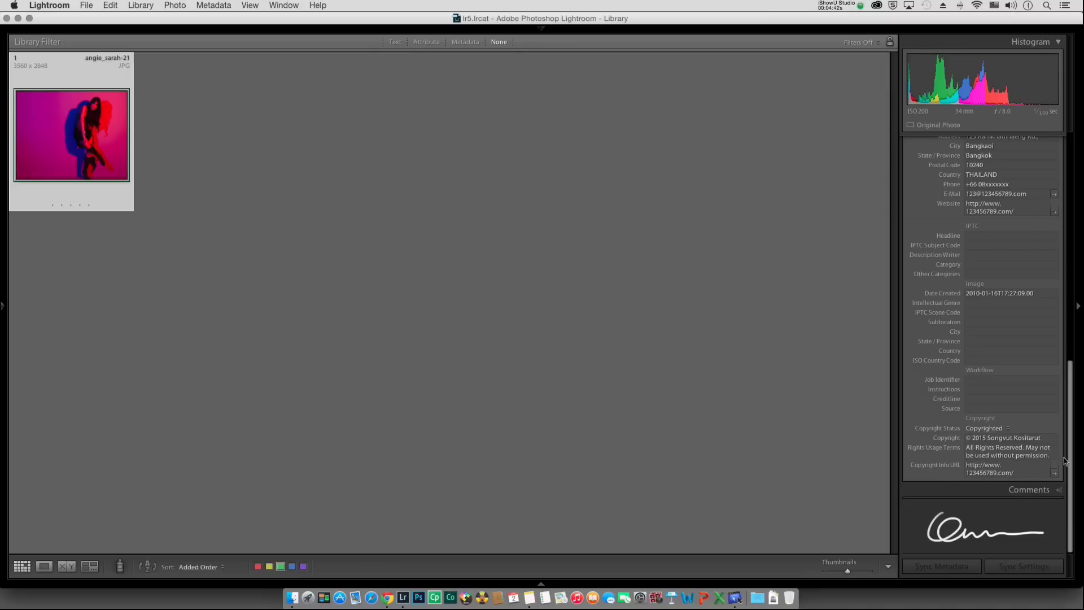
{"action": "scroll", "coordinate": [1070, 457], "scroll_direction": "up", "scroll_amount": 1}
{"action": "scroll", "coordinate": [1072, 456], "scroll_direction": "down", "scroll_amount": 1}
{"action": "left_click_drag", "start_coordinate": [1062, 428], "coordinate": [1068, 384]}
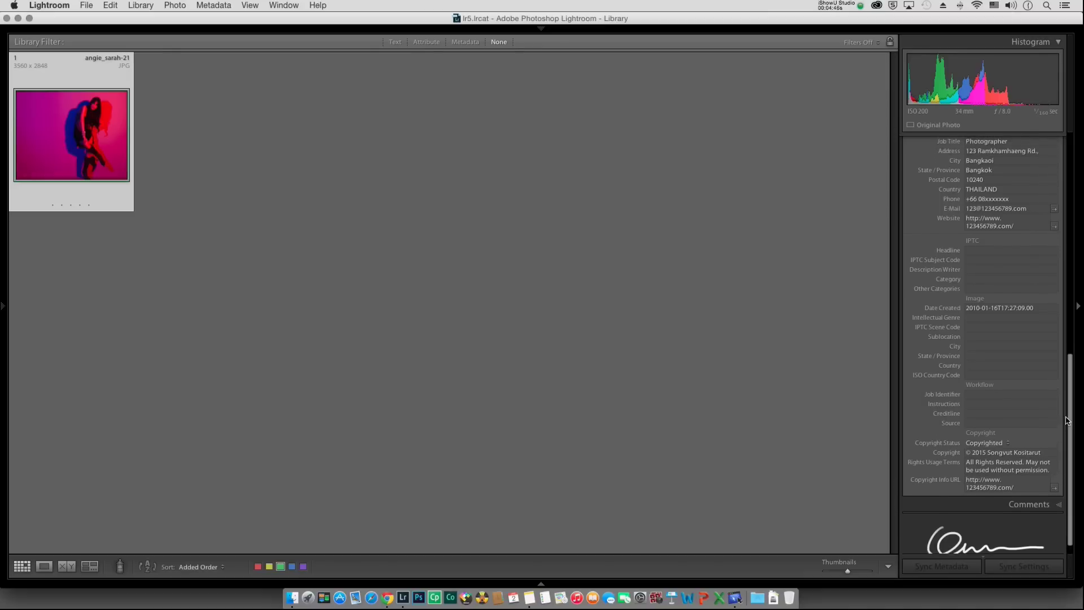